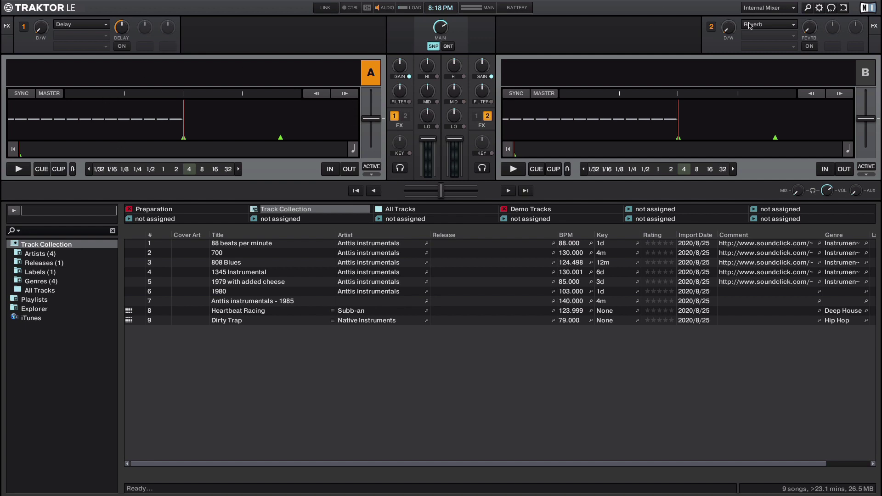
# Review the effect choices of FX unit 1 and the available mixer layouts.
pyautogui.click(105, 25)
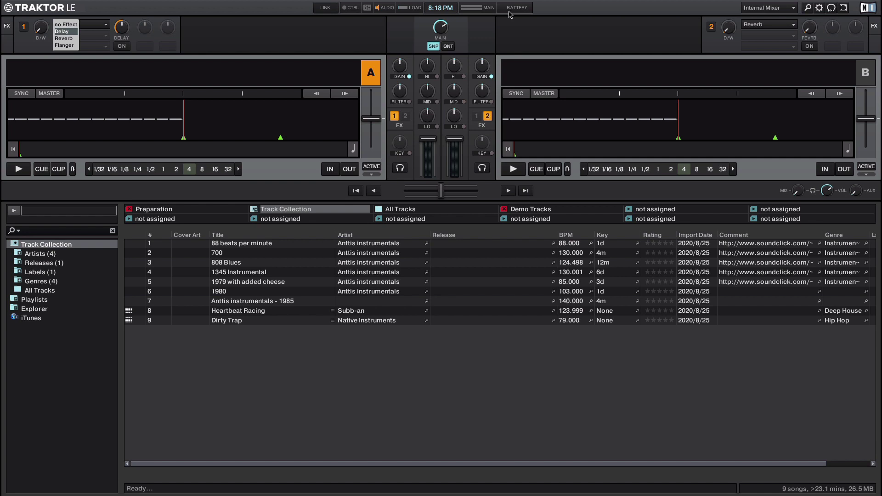
pyautogui.click(754, 11)
pyautogui.click(754, 11)
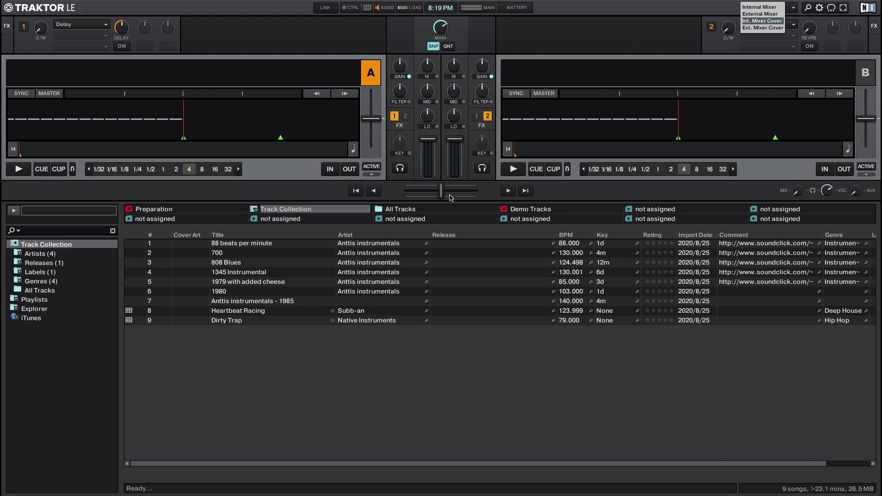
# Shift the crossfader towards deck B.
pyautogui.click(511, 192)
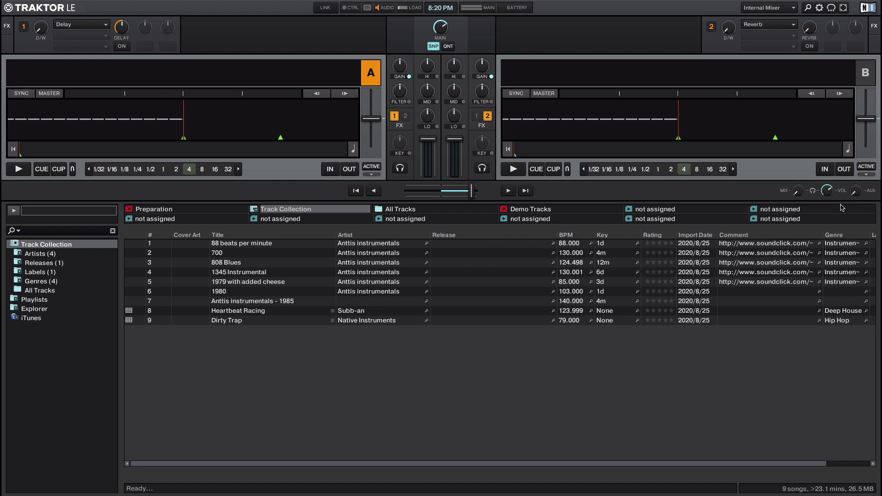
# Add the Catalog No. column to the track list and move it in front of all other columns.
pyautogui.rightClick(495, 237)
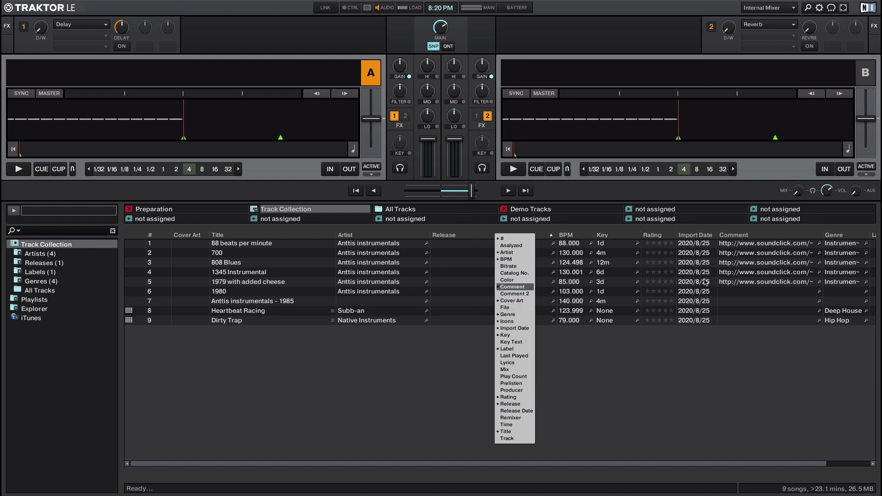
pyautogui.click(508, 273)
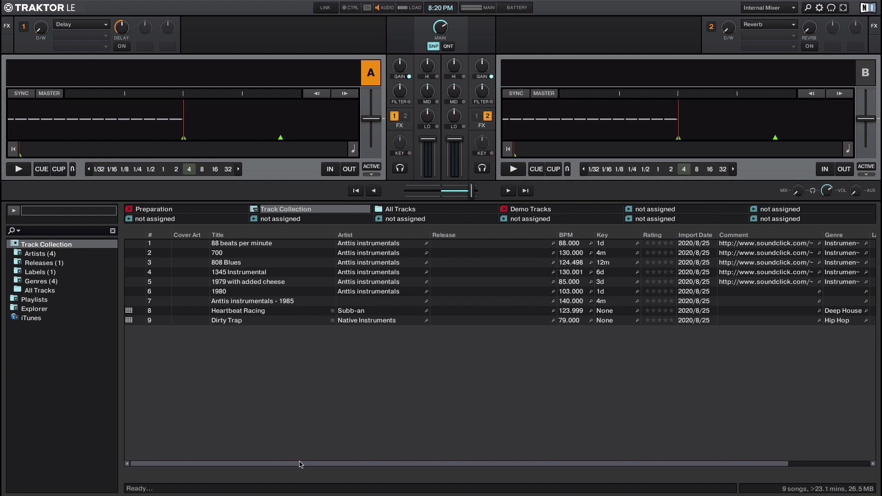
pyautogui.moveTo(301, 464); pyautogui.dragTo(415, 477)
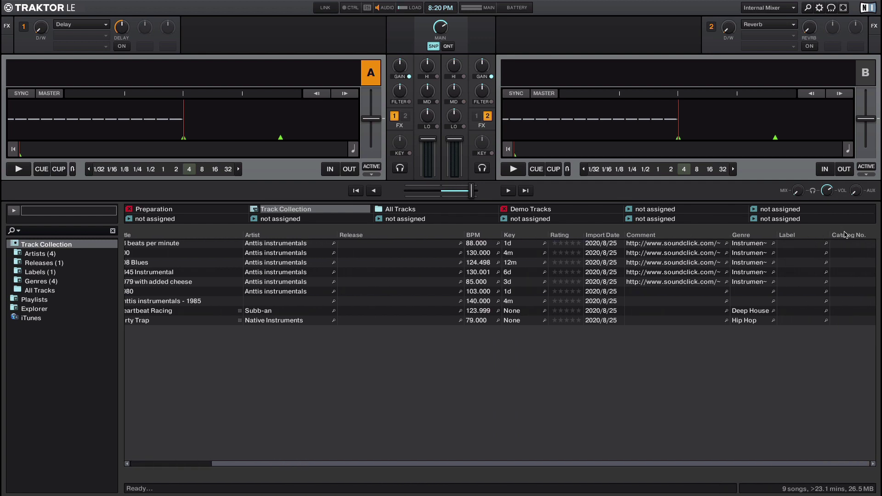
pyautogui.moveTo(850, 236); pyautogui.dragTo(127, 259)
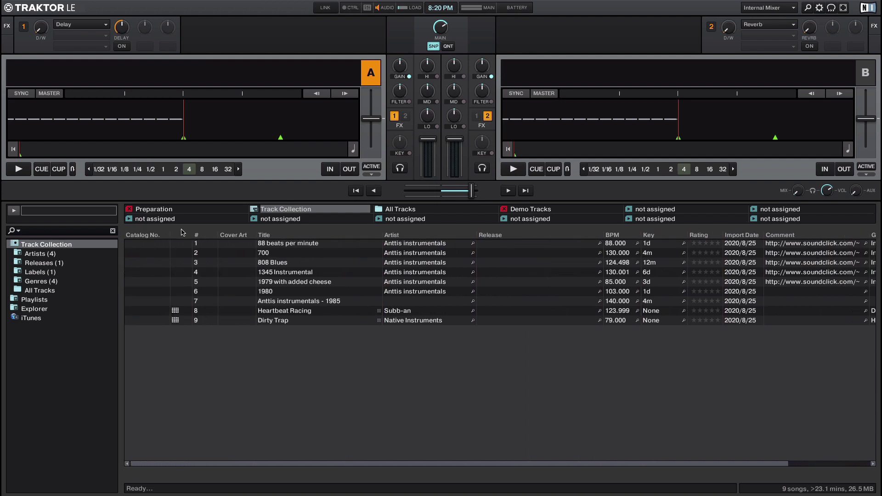
# Hide the Catalog No. column from the track list.
pyautogui.click(142, 234)
pyautogui.rightClick(143, 234)
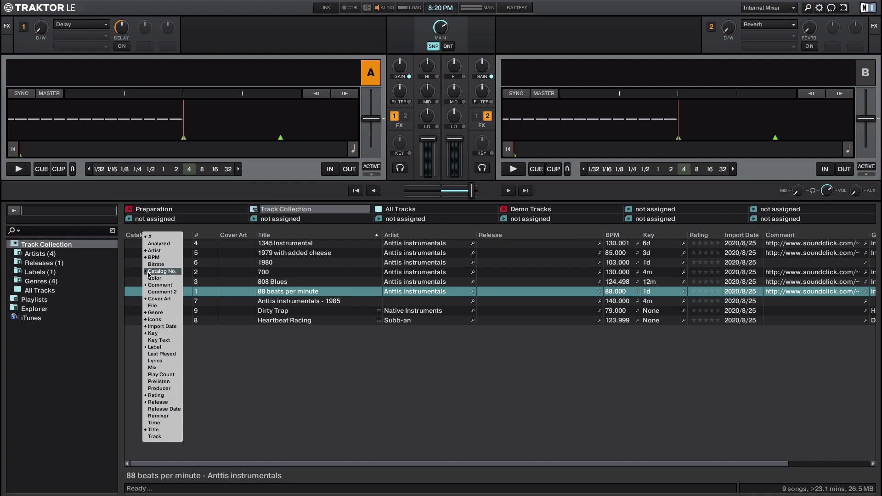
pyautogui.click(147, 274)
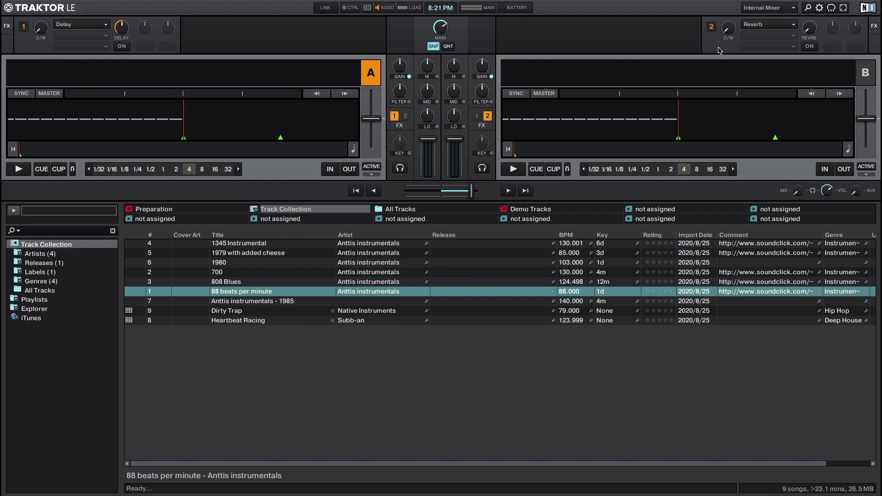
# Open the Preferences, move the window clear of deck A, and switch Show Global Section off and back on.
pyautogui.click(819, 7)
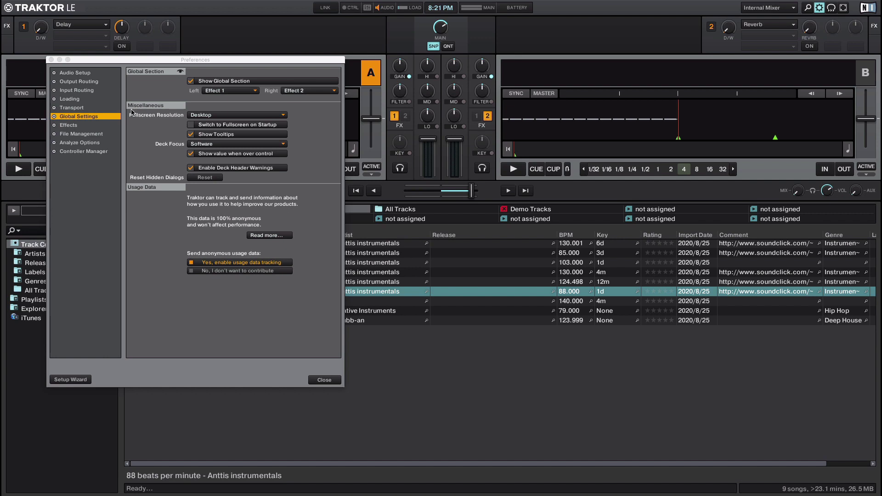
pyautogui.moveTo(195, 63); pyautogui.dragTo(493, 65)
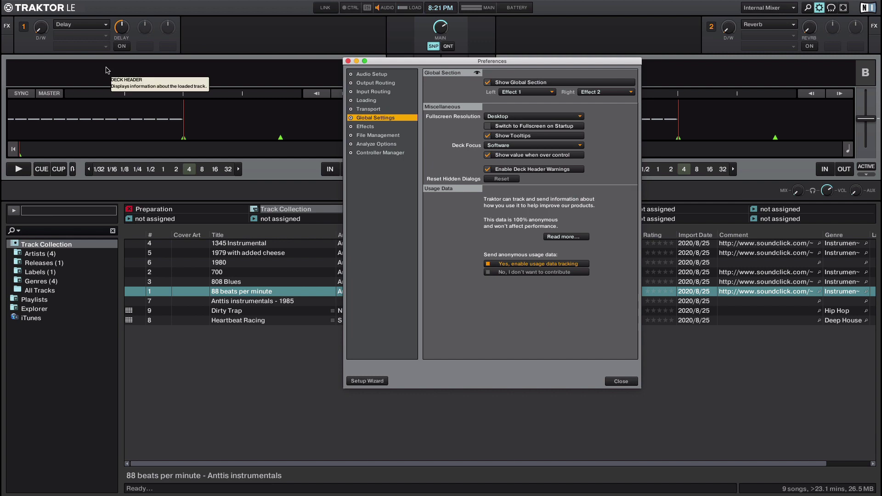
pyautogui.click(487, 83)
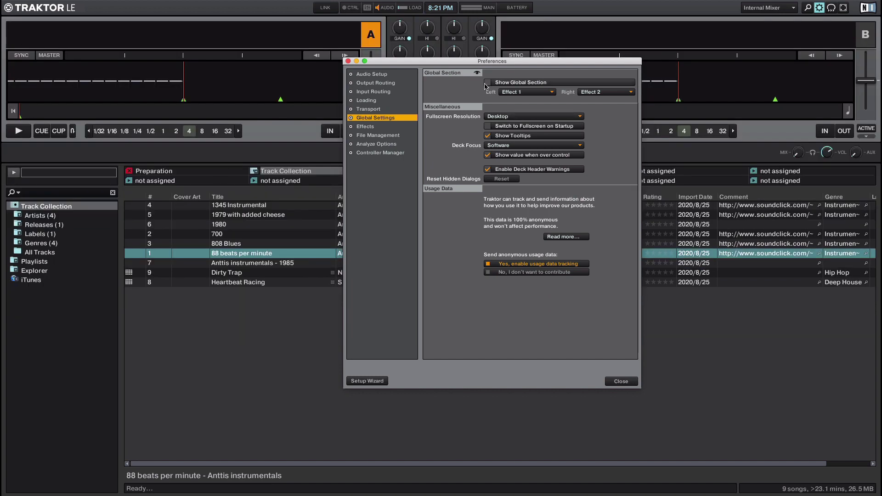
pyautogui.click(487, 83)
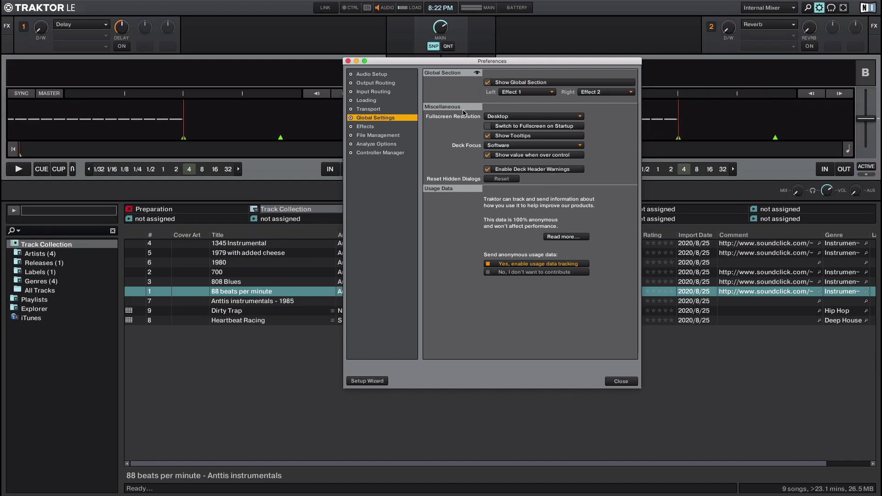
# Choose Desktop as the fullscreen resolution and Software as the deck focus in the Global Settings.
pyautogui.click(494, 119)
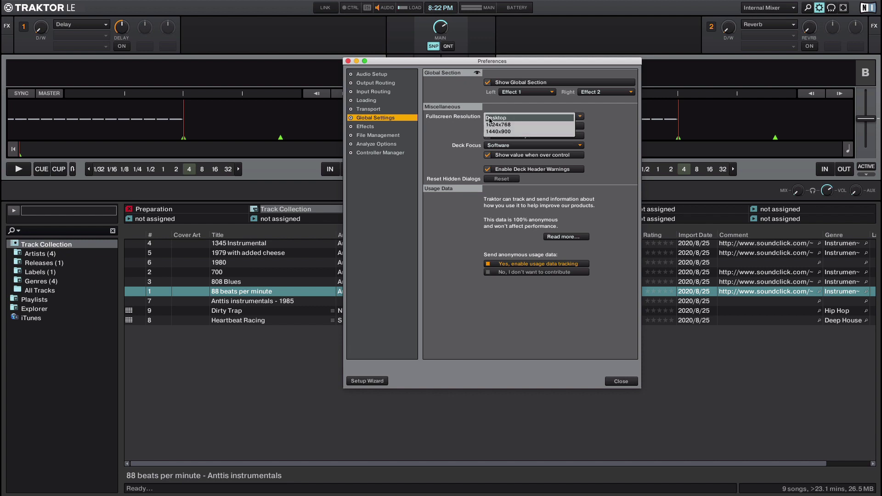
pyautogui.click(490, 118)
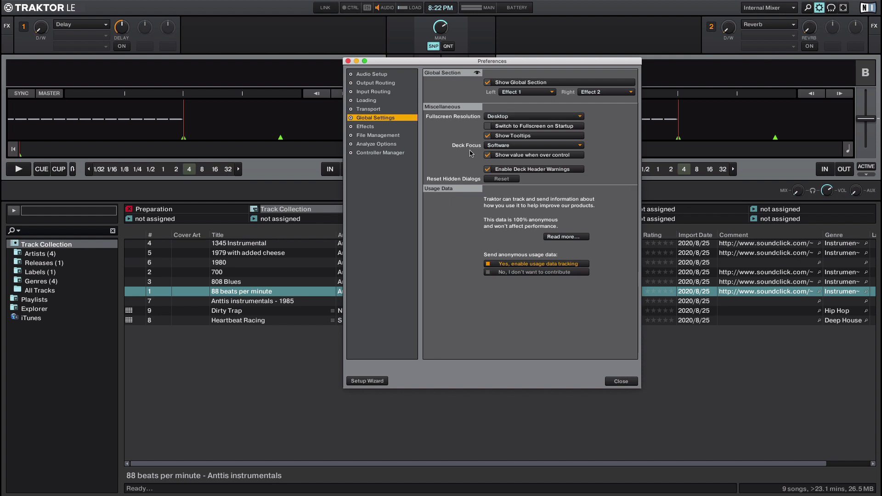
pyautogui.click(513, 147)
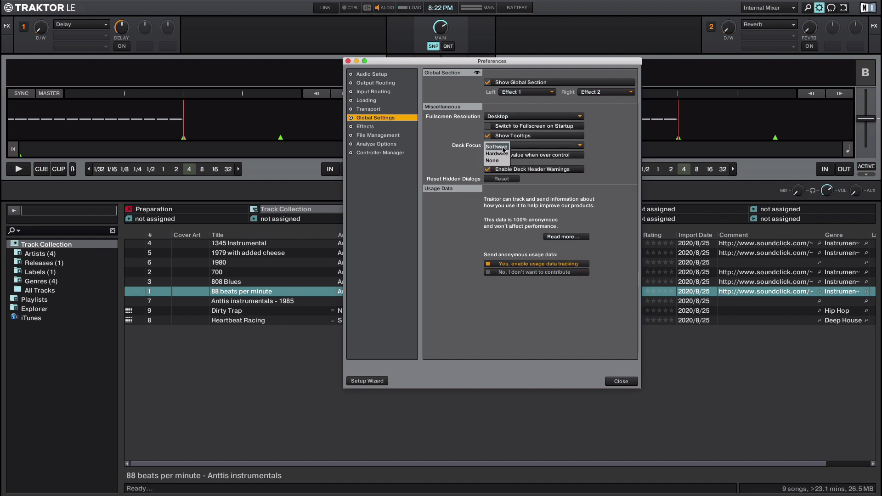
pyautogui.click(504, 148)
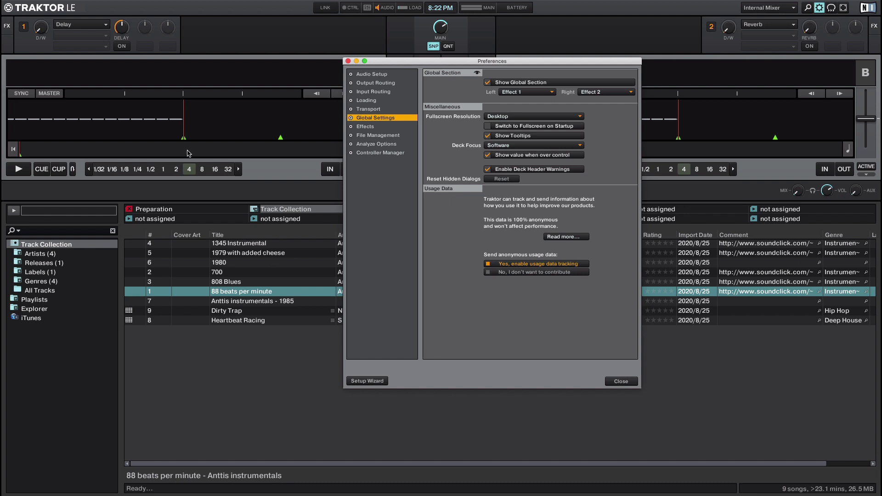
# Open the Loading page of the Preferences.
pyautogui.moveTo(159, 129)
pyautogui.click(375, 102)
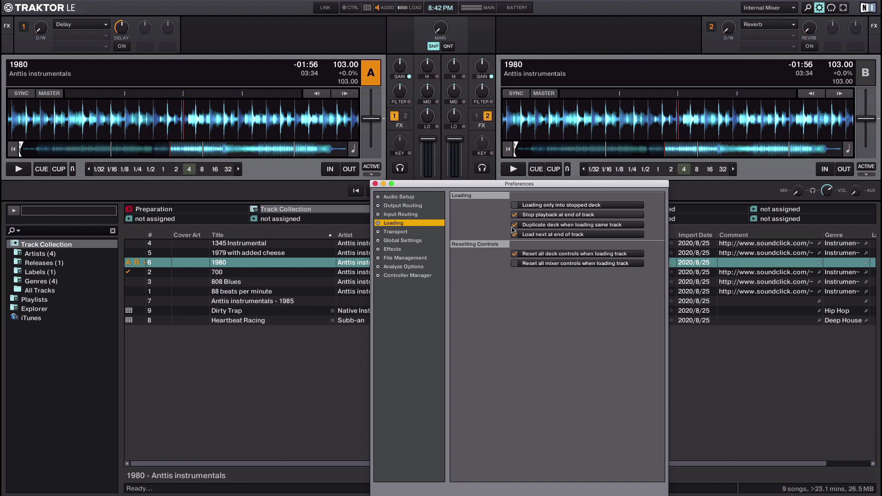
# Play the track 1980 on deck A and load the track 700 over it while the deck is running.
pyautogui.moveTo(225, 266); pyautogui.dragTo(133, 110)
pyautogui.click(18, 173)
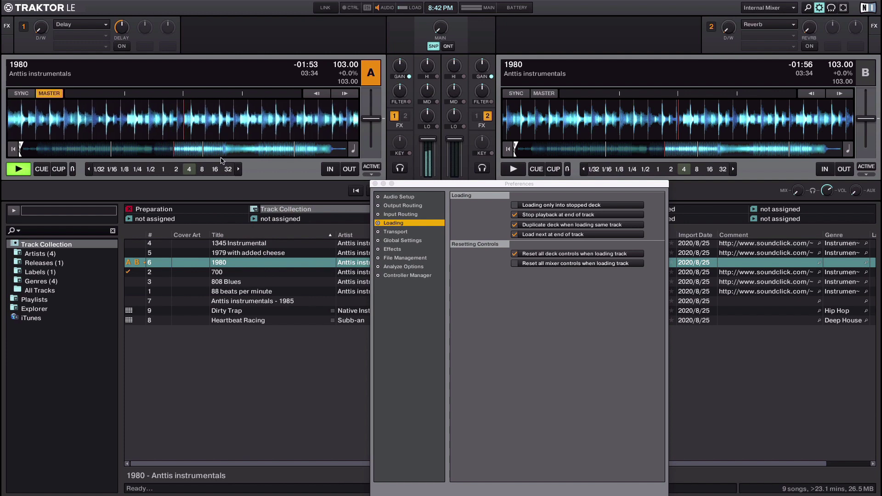
pyautogui.click(211, 274)
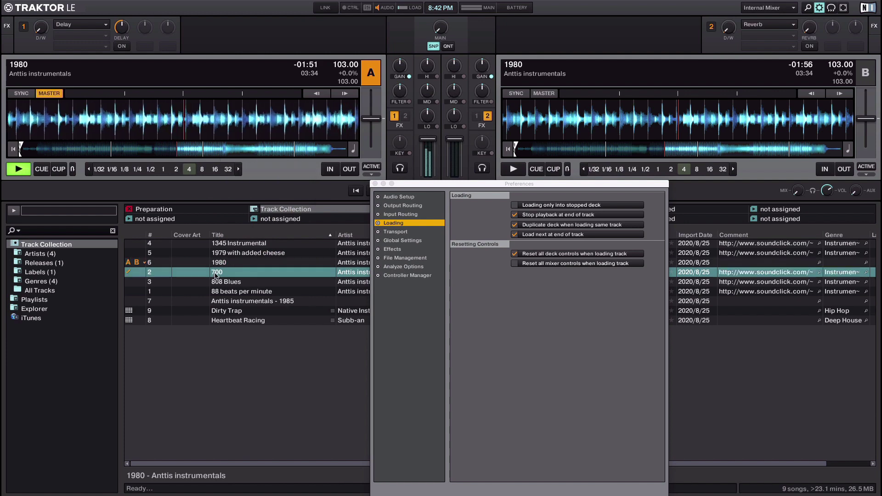
pyautogui.moveTo(211, 274); pyautogui.dragTo(135, 138)
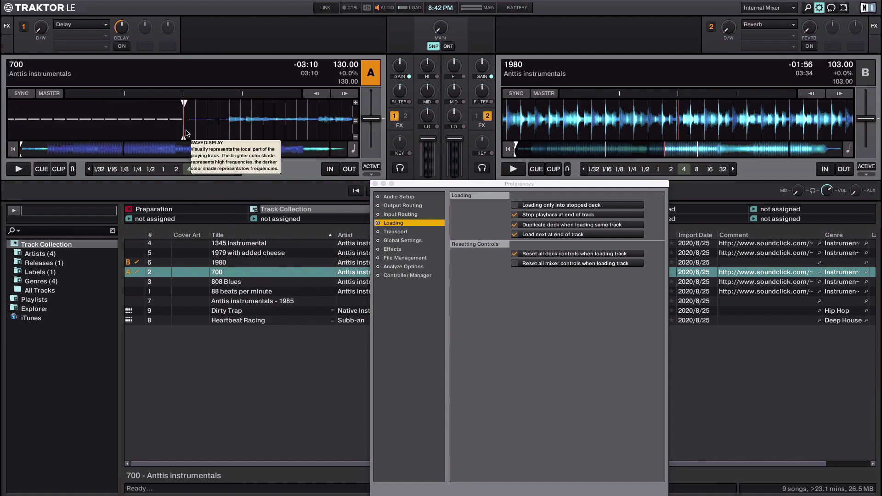
# Enable Loading only into stopped deck, play 1979 with added cheese on deck A, and try to load 1980 over it.
pyautogui.click(515, 206)
pyautogui.click(515, 205)
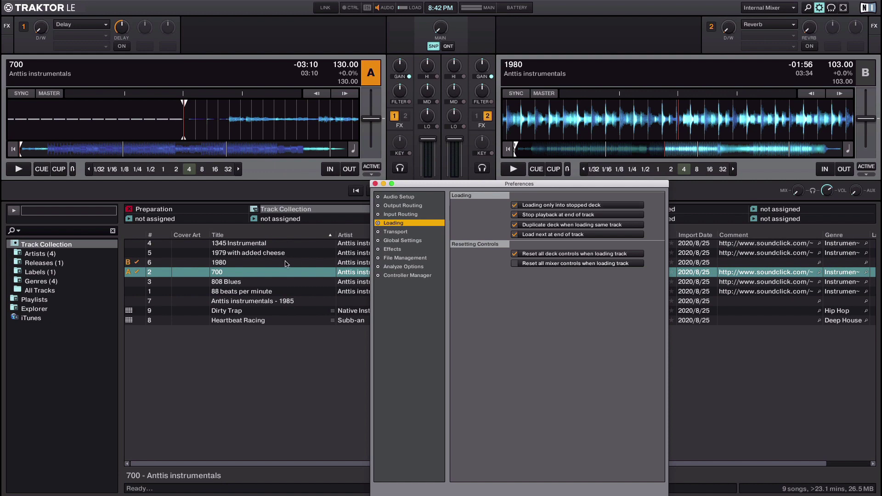
pyautogui.moveTo(279, 259); pyautogui.dragTo(67, 152)
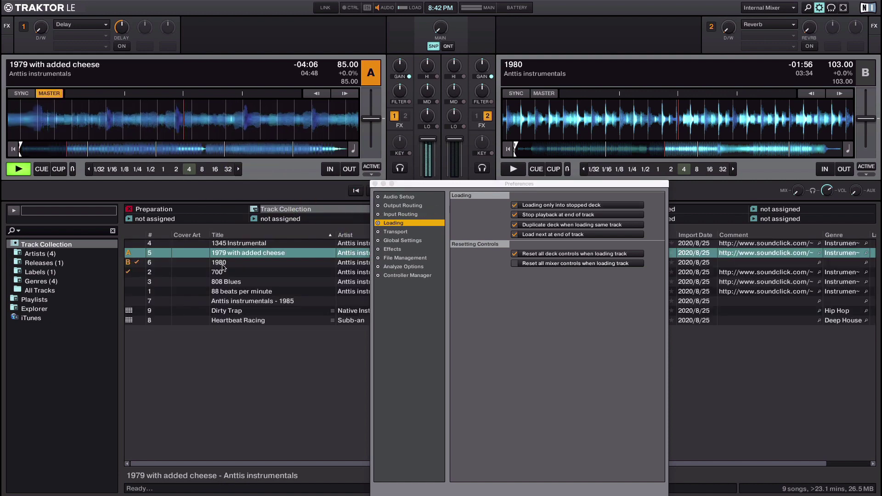
pyautogui.moveTo(219, 262); pyautogui.dragTo(67, 136)
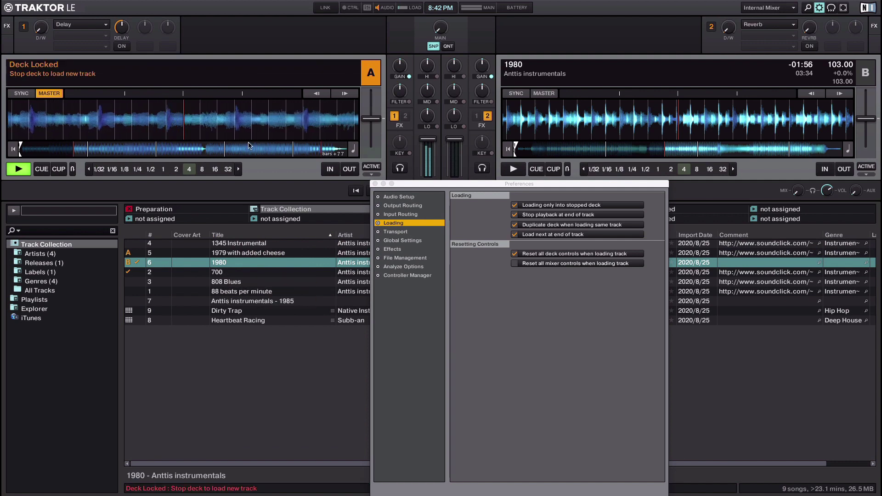
# Stop deck A and load 808 Blues into it.
pyautogui.click(41, 169)
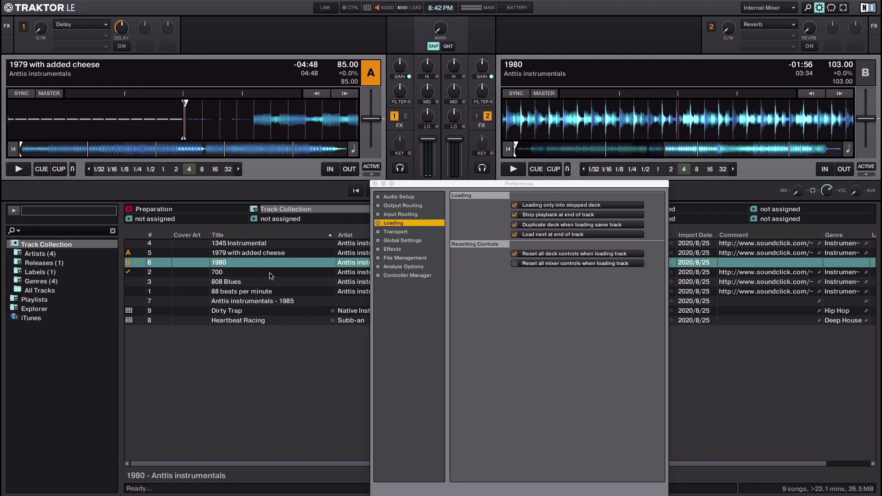
pyautogui.moveTo(226, 282); pyautogui.dragTo(180, 172)
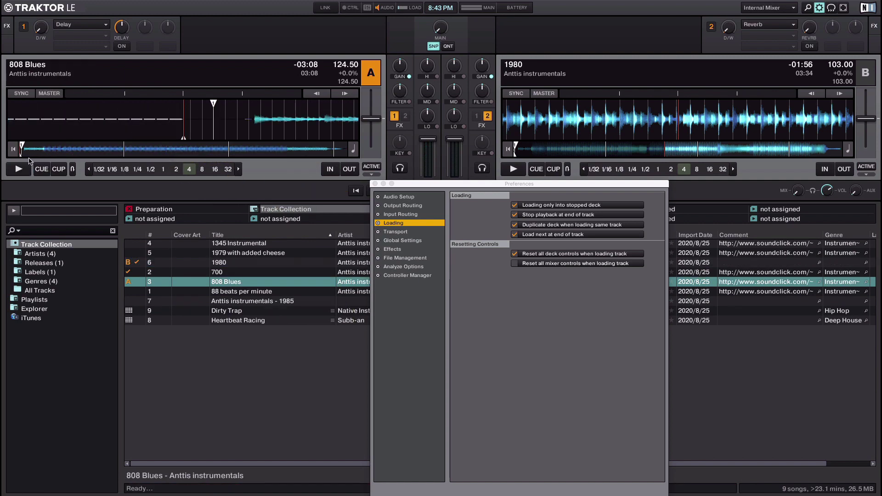
pyautogui.click(188, 170)
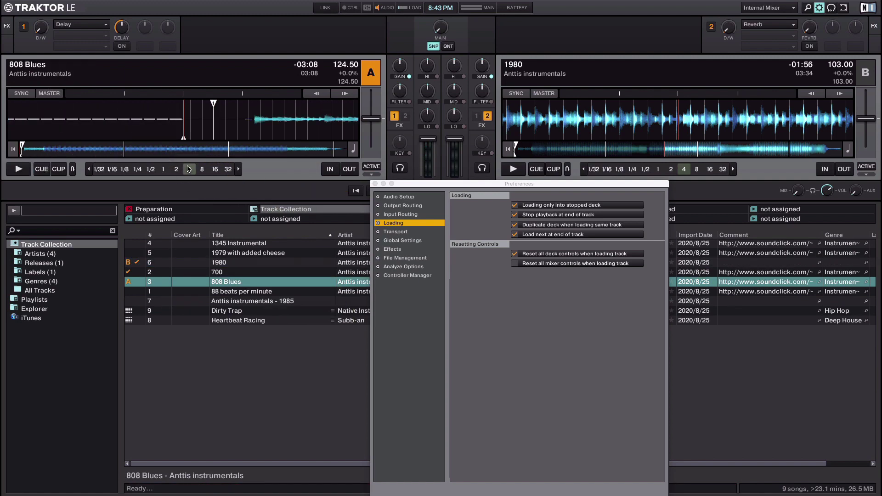
# Disable Loading only into stopped deck and Stop playback at end of track.
pyautogui.click(514, 205)
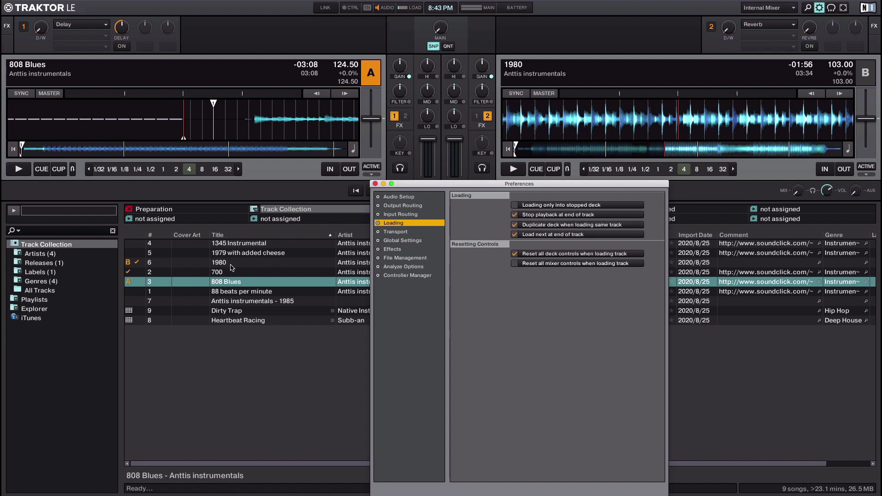
pyautogui.click(515, 215)
# Play the track 700 on deck A from near its end, and stop the deck once the following track starts.
pyautogui.moveTo(239, 273); pyautogui.dragTo(93, 144)
pyautogui.click(18, 169)
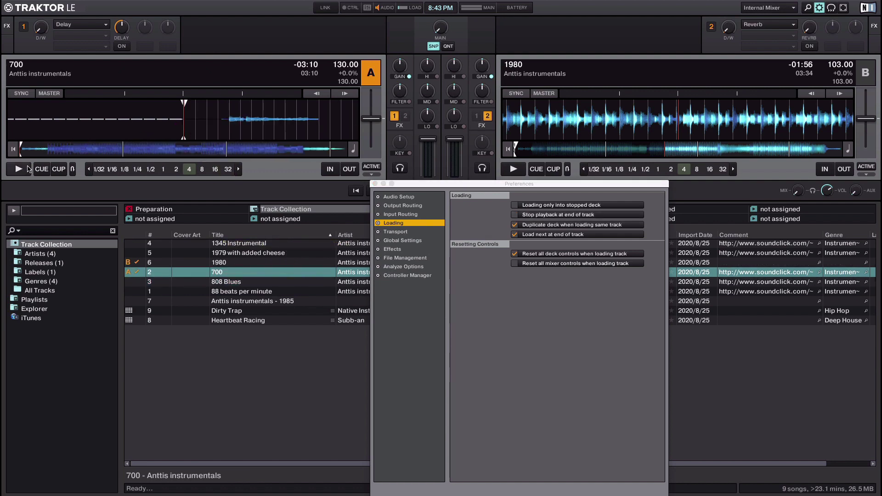
pyautogui.click(345, 152)
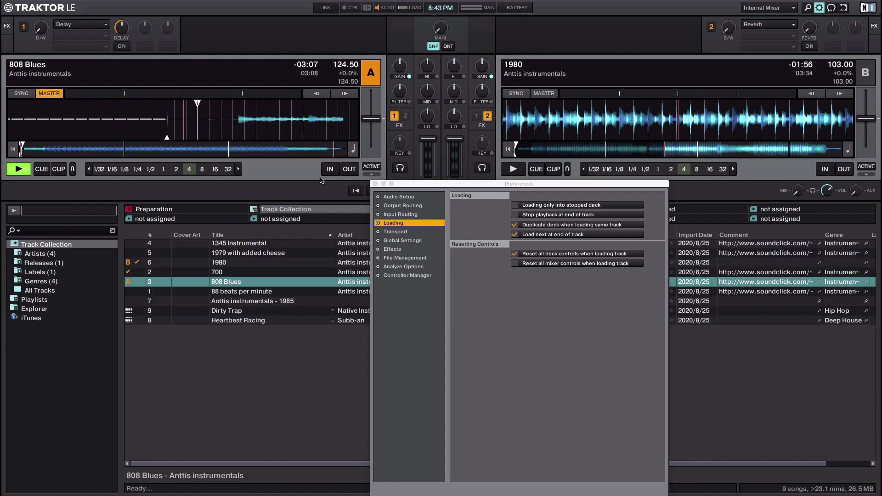
pyautogui.click(44, 169)
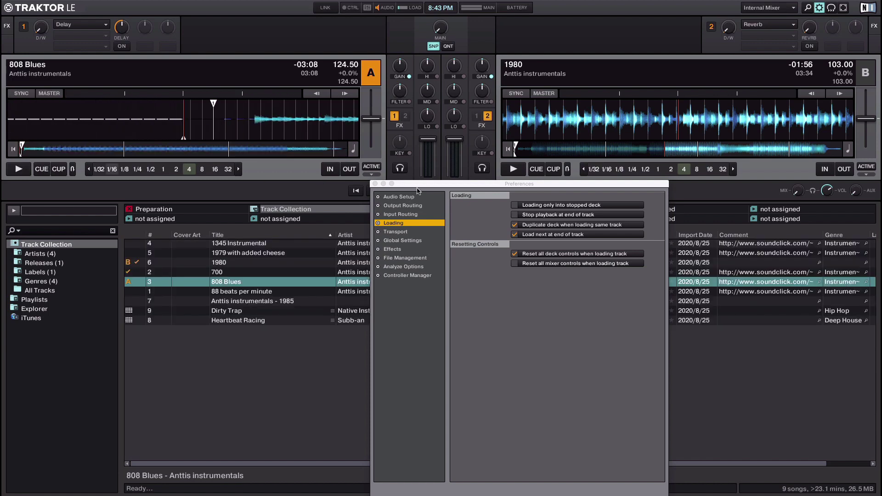
# Re-enable Stop playback at end of track and play the track 700 on deck A from near its end.
pyautogui.click(521, 215)
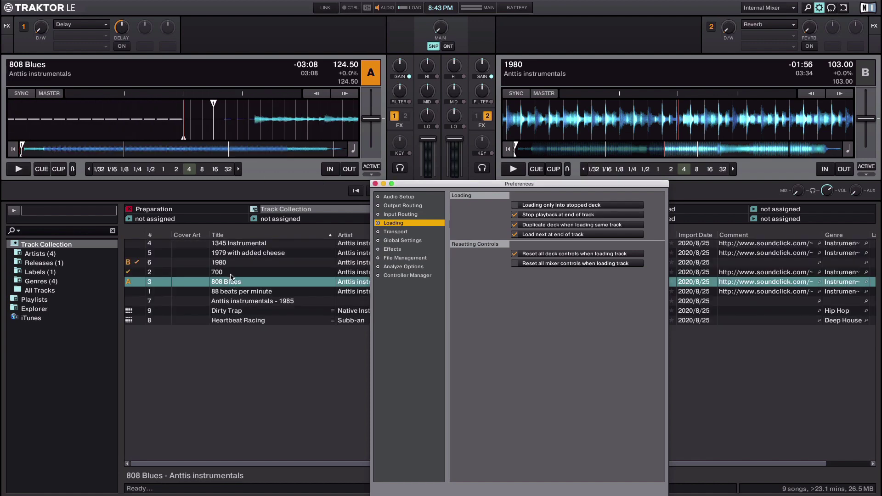
pyautogui.moveTo(231, 273); pyautogui.dragTo(258, 117)
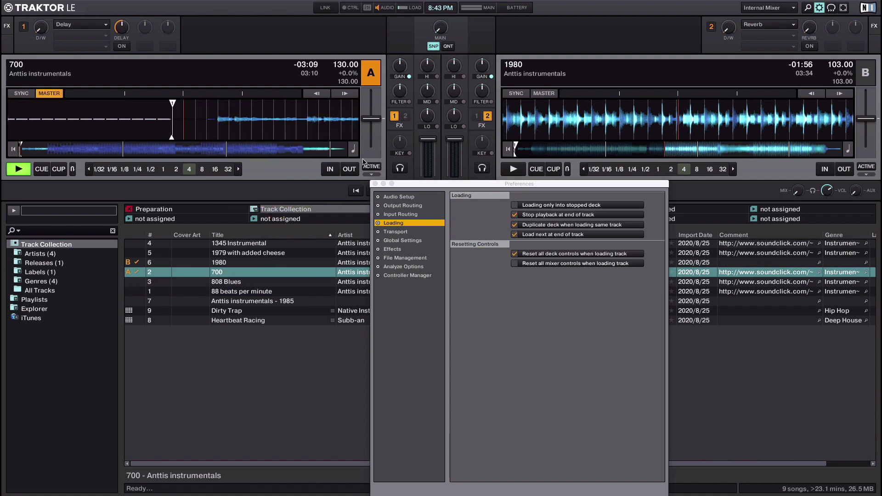
pyautogui.click(347, 151)
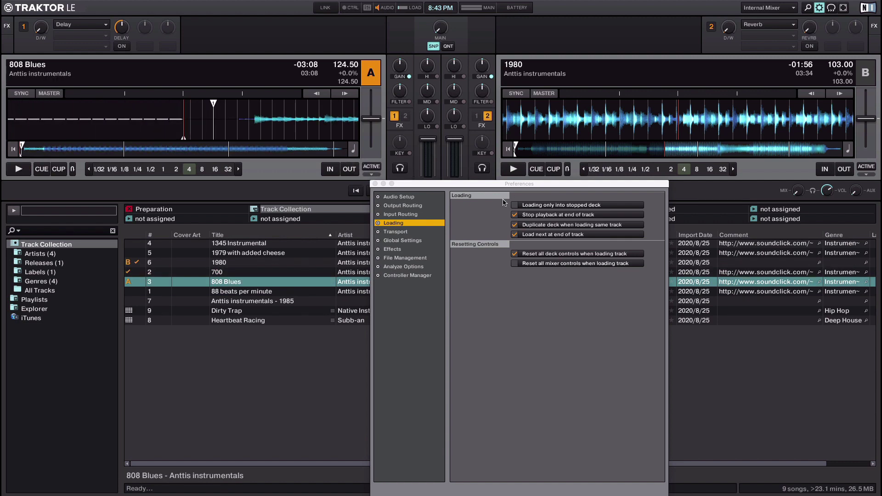
# With Duplicate deck when loading same track enabled, load deck B's track 1980 into deck A as well.
pyautogui.click(533, 225)
pyautogui.moveTo(263, 263); pyautogui.dragTo(88, 144)
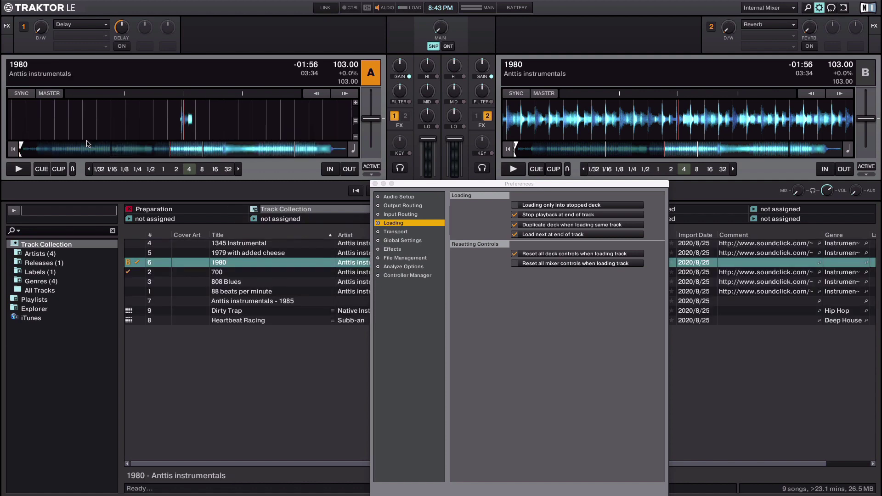
# While 1980 plays on deck A, rewind deck B to its start and reload 1980 into it to duplicate deck A's playback.
pyautogui.click(18, 169)
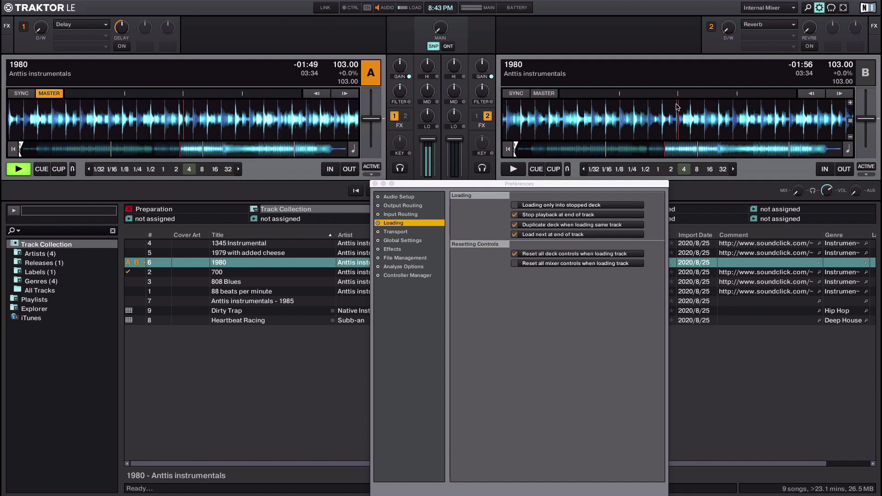
pyautogui.click(516, 152)
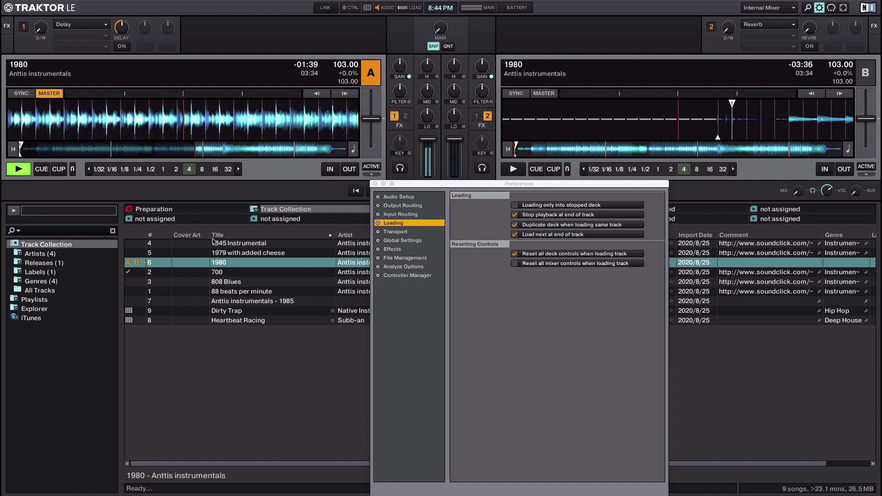
pyautogui.moveTo(220, 264); pyautogui.dragTo(582, 123)
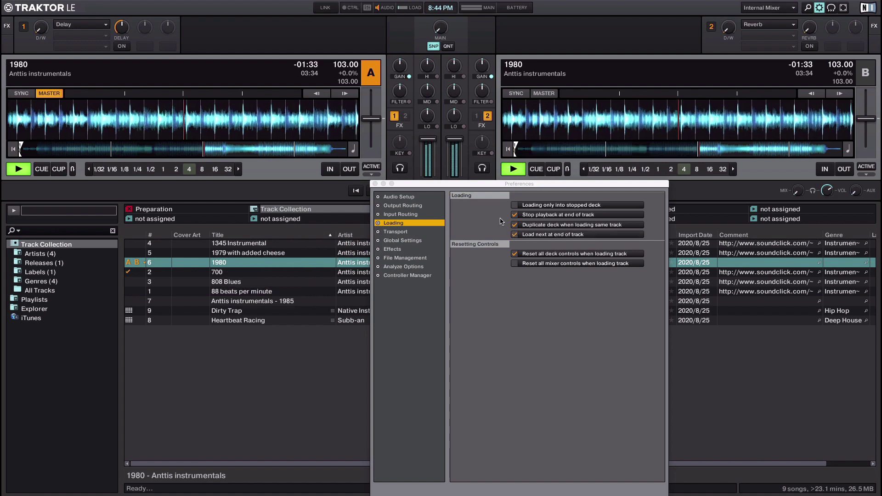
pyautogui.click(516, 151)
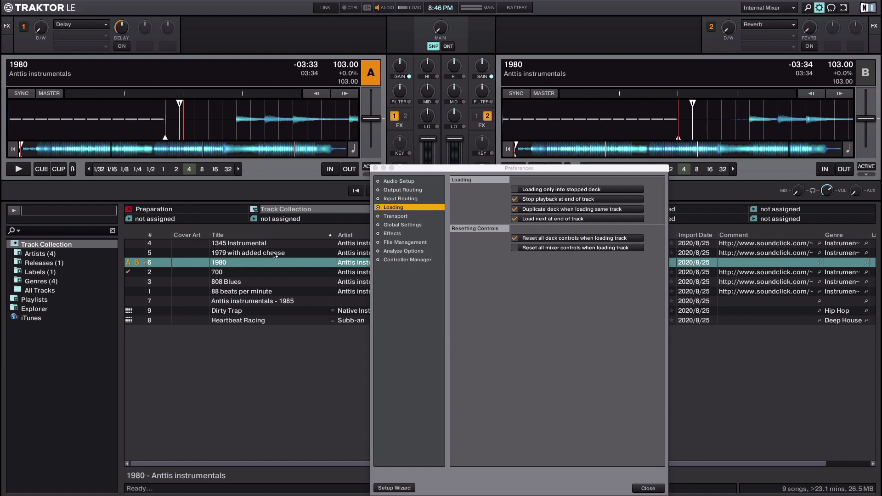
# Load 1979 with added cheese into deck A and play it from near its end.
pyautogui.moveTo(275, 253); pyautogui.dragTo(71, 131)
pyautogui.click(19, 170)
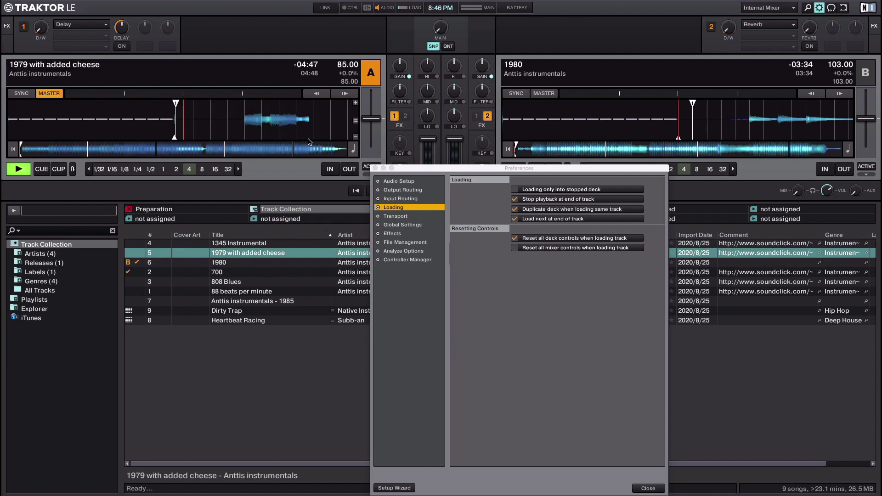
pyautogui.click(329, 149)
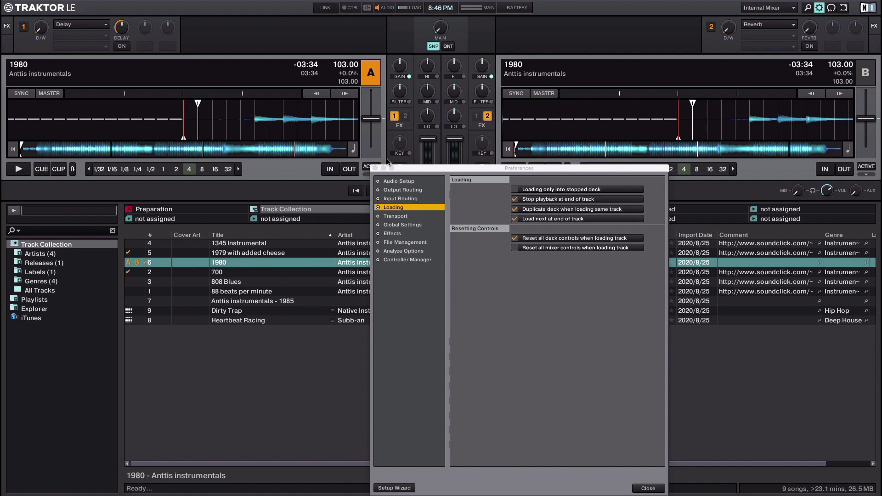
# Disable Load next at end of track and play the track 1980 on deck A from near its end.
pyautogui.click(514, 219)
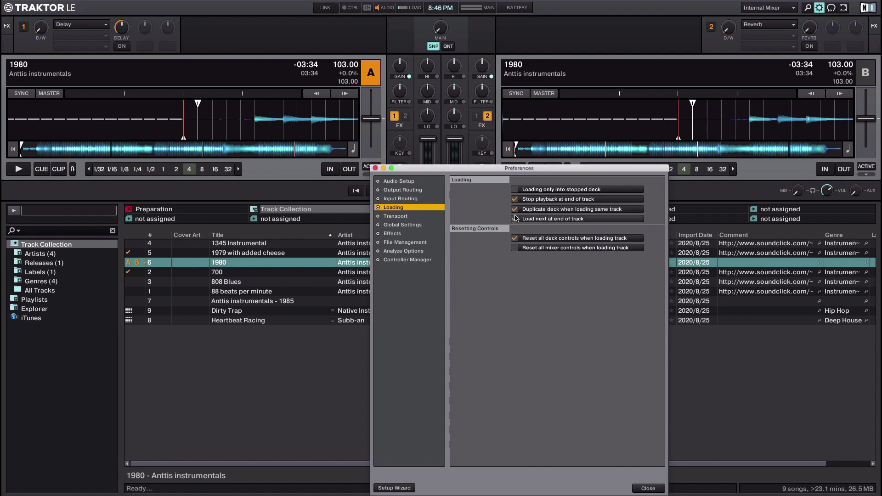
pyautogui.click(285, 265)
pyautogui.press('space')
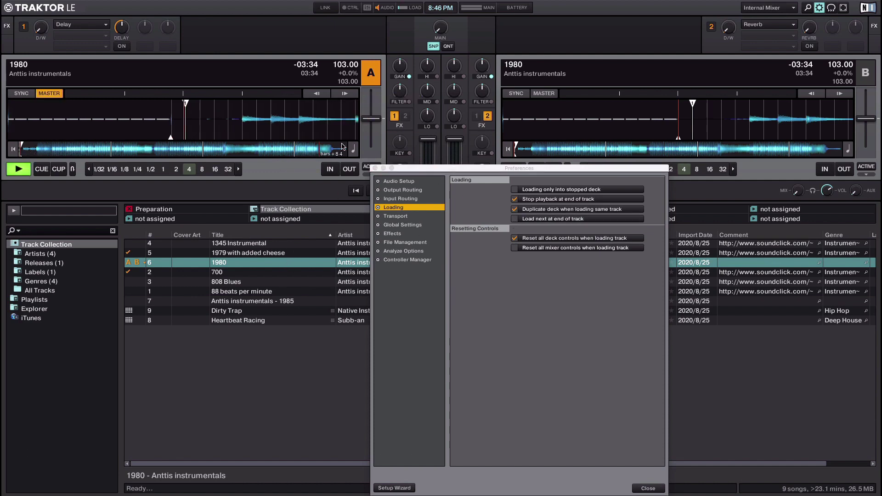
pyautogui.click(343, 147)
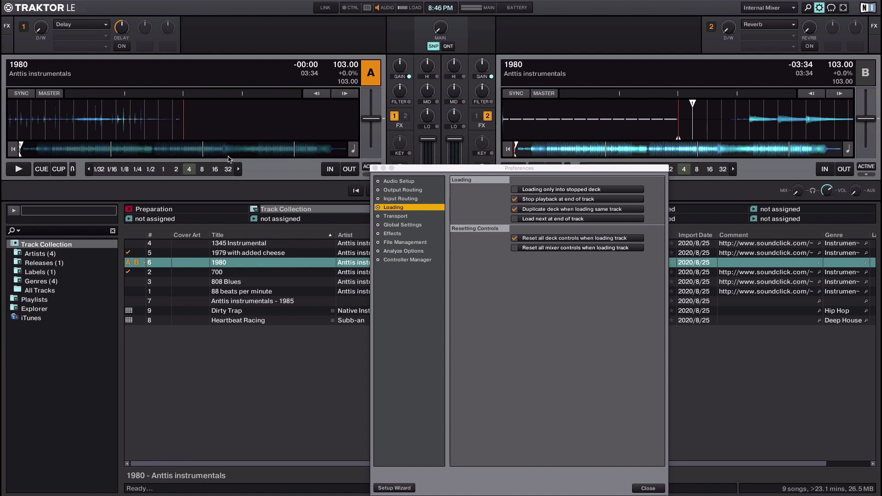
# Play 1980 on deck A, cutting its channel's LO EQ to -100% and raising its MID EQ.
pyautogui.click(19, 169)
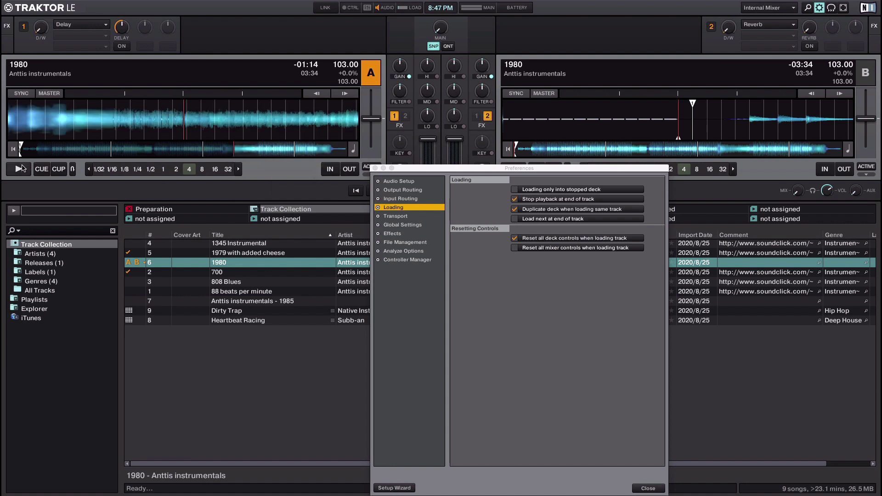
pyautogui.moveTo(426, 116)
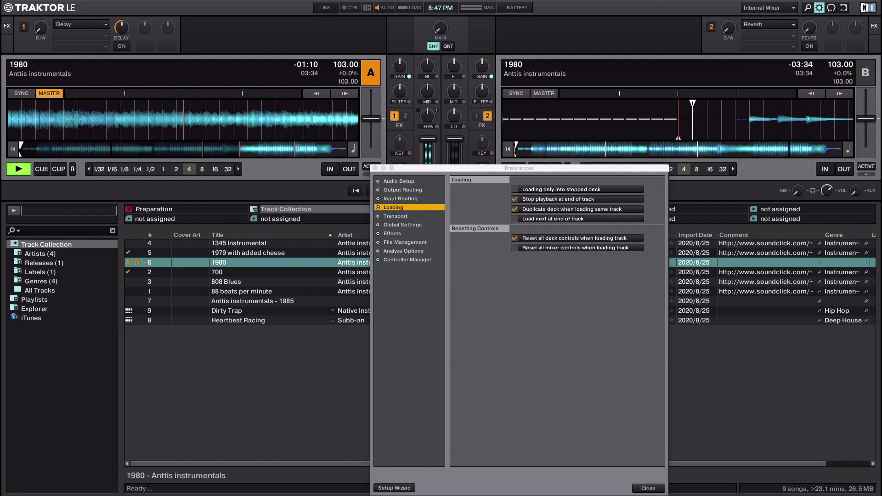
pyautogui.moveTo(427, 116); pyautogui.dragTo(427, 126)
pyautogui.moveTo(432, 87)
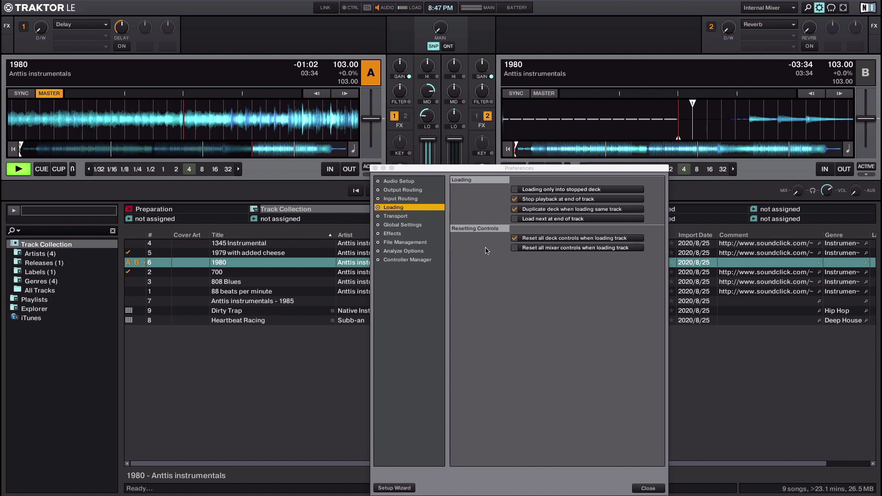
# Load 808 Blues into deck A, and repeat with the track 700 after enabling Reset all mixer controls when loading track.
pyautogui.moveTo(239, 282); pyautogui.dragTo(193, 136)
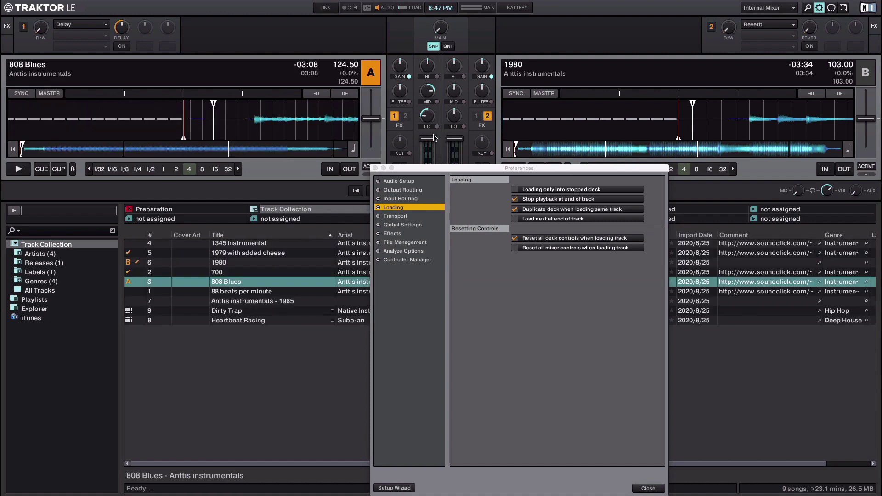
pyautogui.moveTo(427, 115)
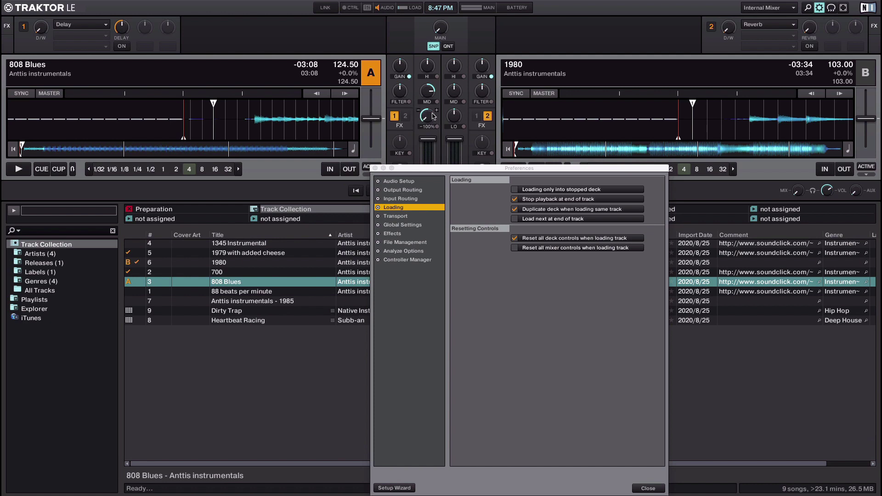
pyautogui.click(515, 248)
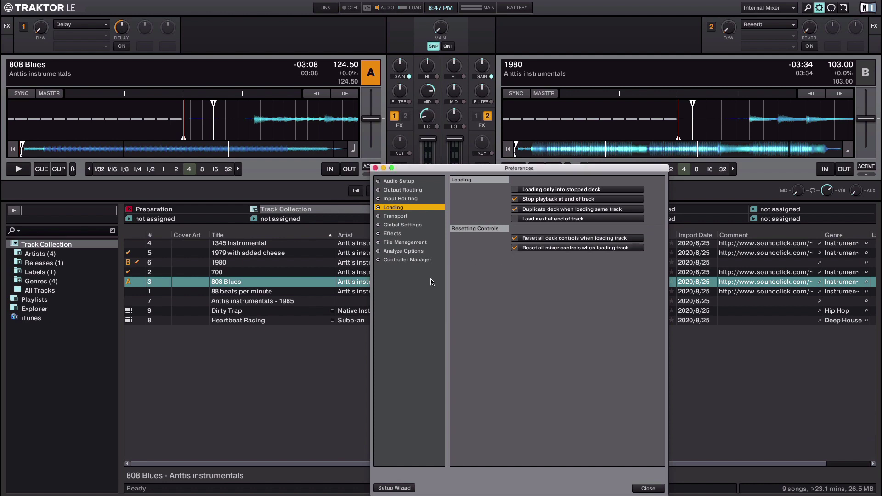
pyautogui.moveTo(227, 271); pyautogui.dragTo(168, 148)
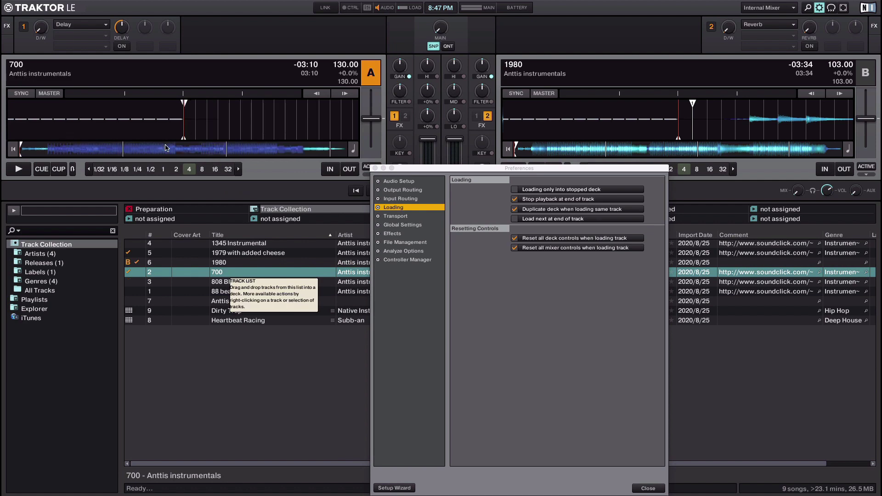